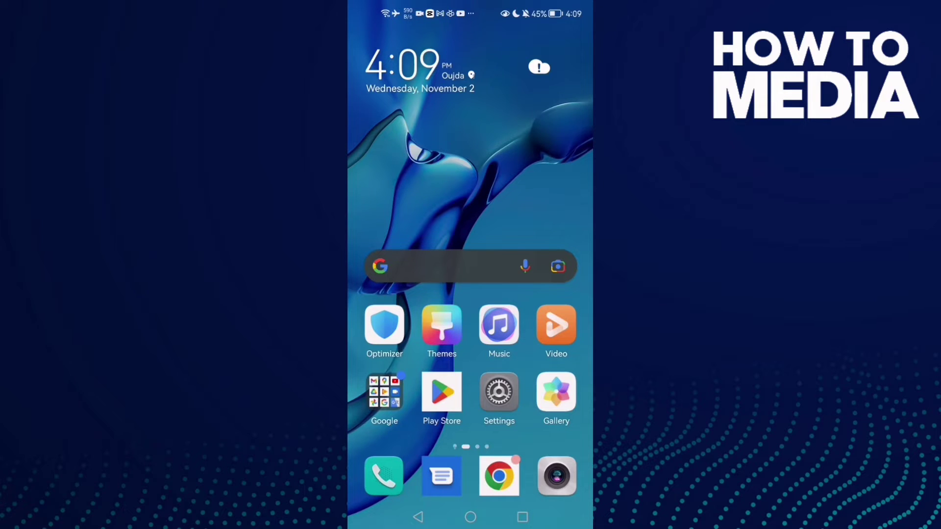
Reach the installed apps list in Settings and search it for 'spotify'.
click(498, 390)
drag(477, 278, 483, 221)
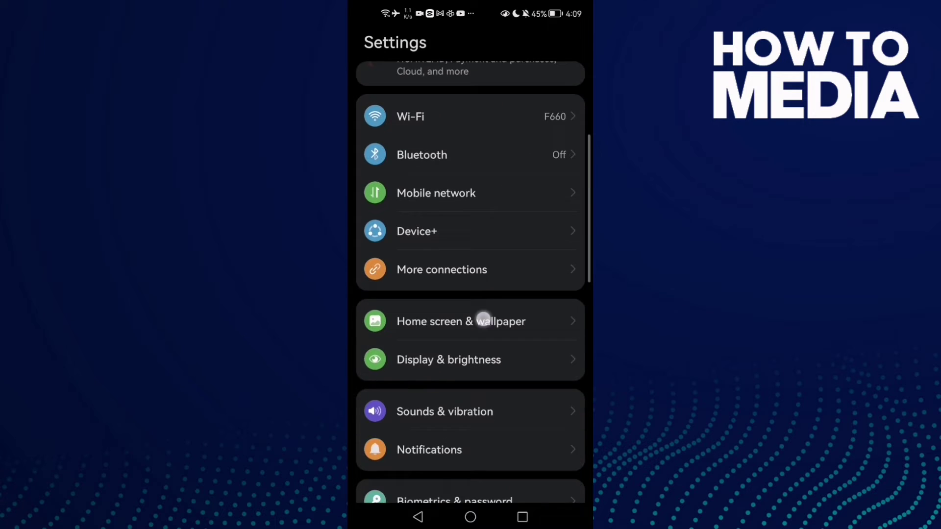
drag(483, 319, 482, 184)
click(458, 294)
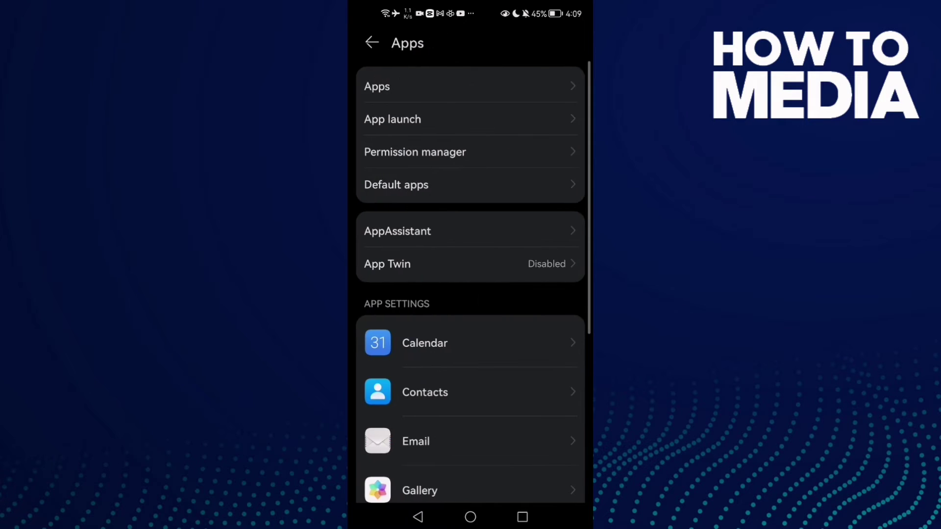
click(471, 86)
click(471, 81)
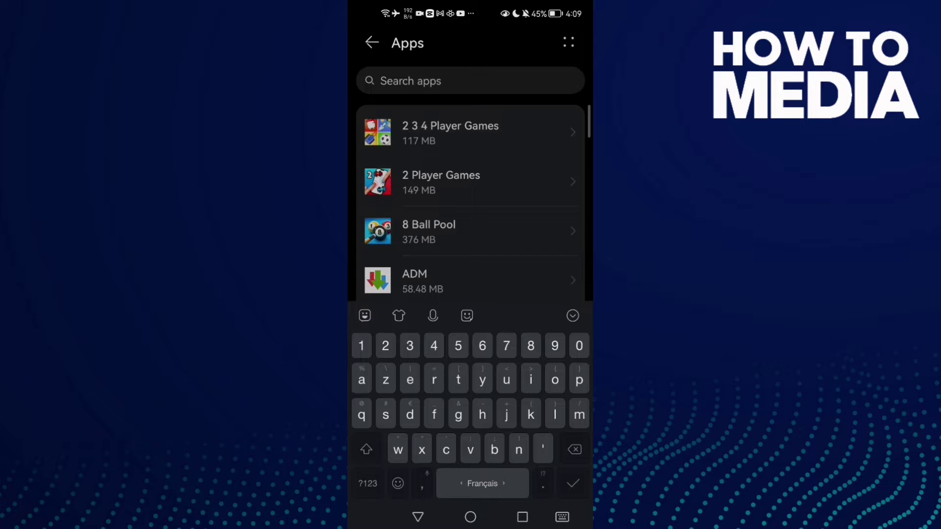
text(spotify)
click(573, 316)
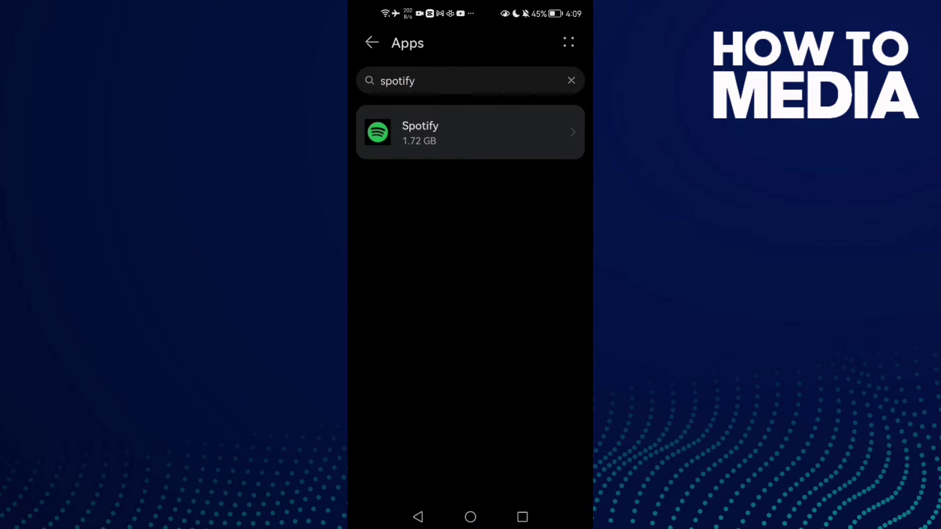
Clear Spotify's cache from its Storage page and return to its app info.
click(470, 132)
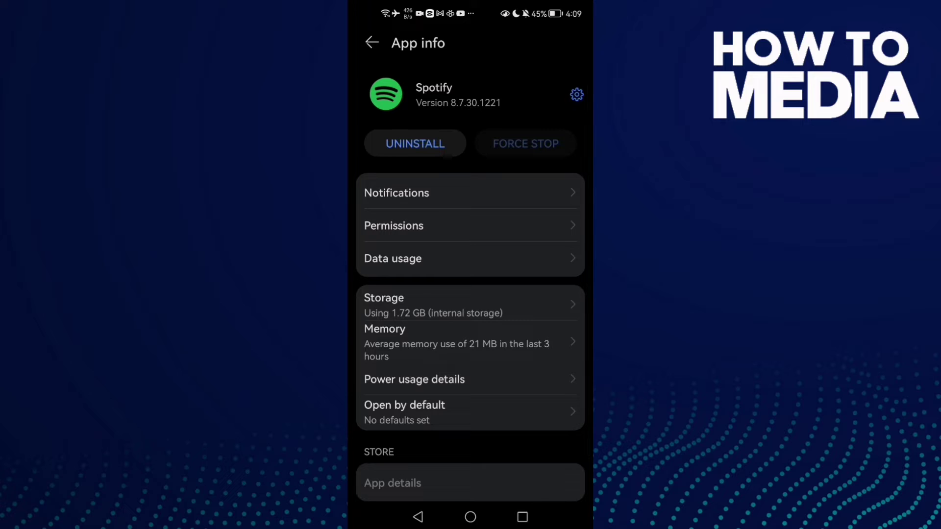
drag(506, 391, 505, 360)
click(435, 271)
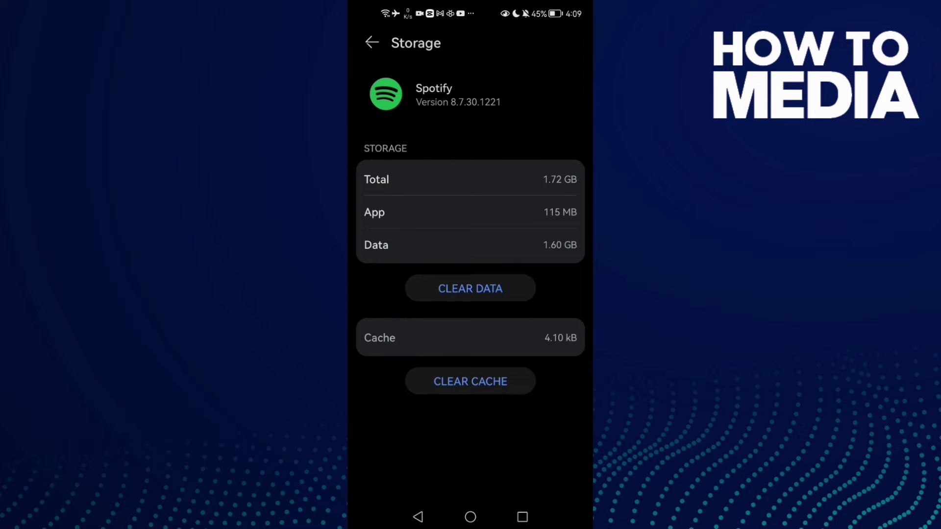
click(488, 382)
click(418, 517)
drag(410, 414, 409, 461)
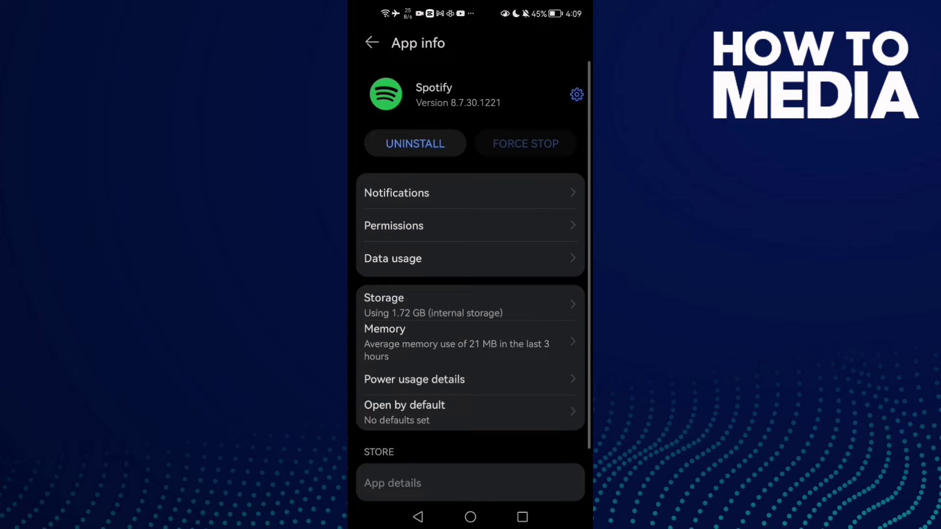
Switch Spotify's mobile data, Wi-Fi and background data off, then allow all three again.
click(419, 259)
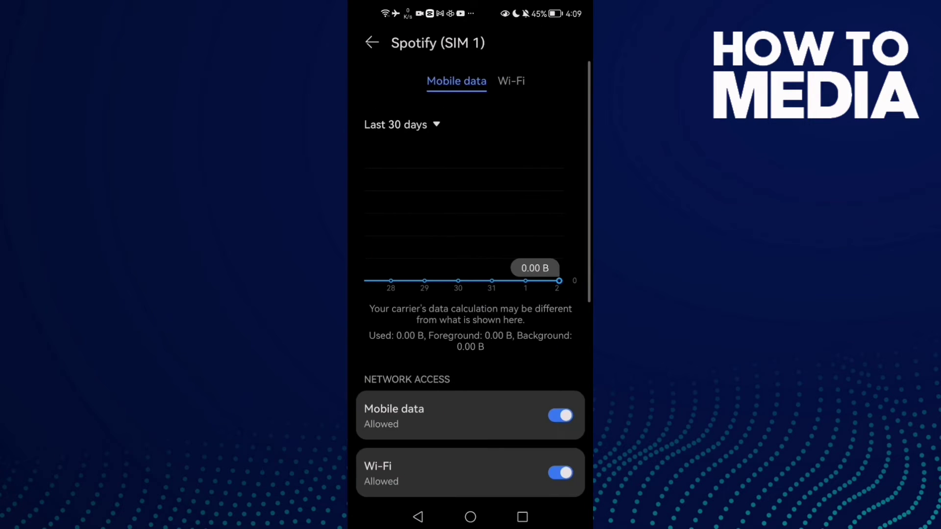
drag(498, 433, 498, 309)
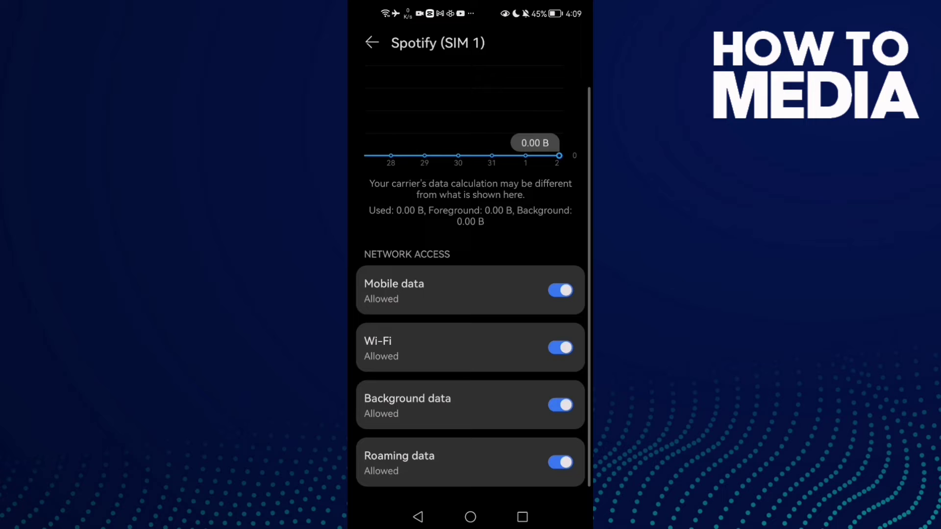
click(560, 405)
click(561, 347)
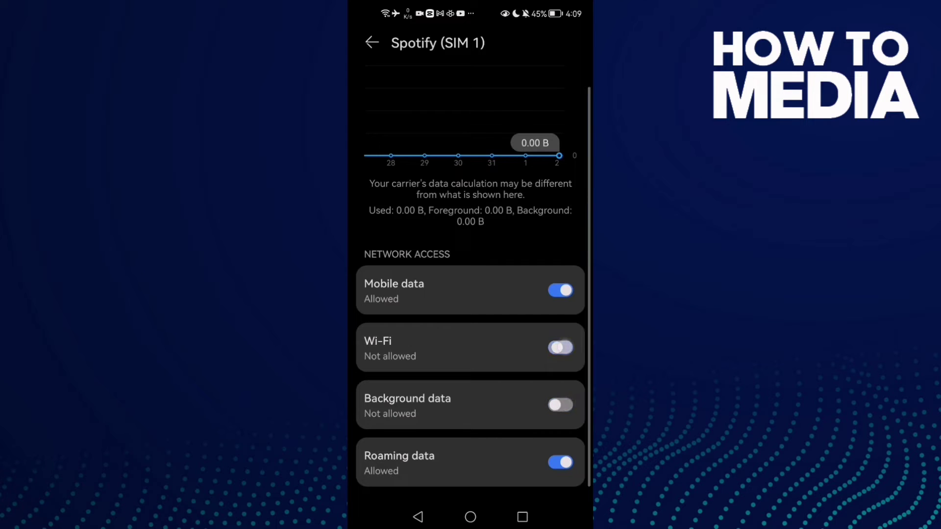
click(560, 289)
drag(514, 309, 514, 346)
click(560, 325)
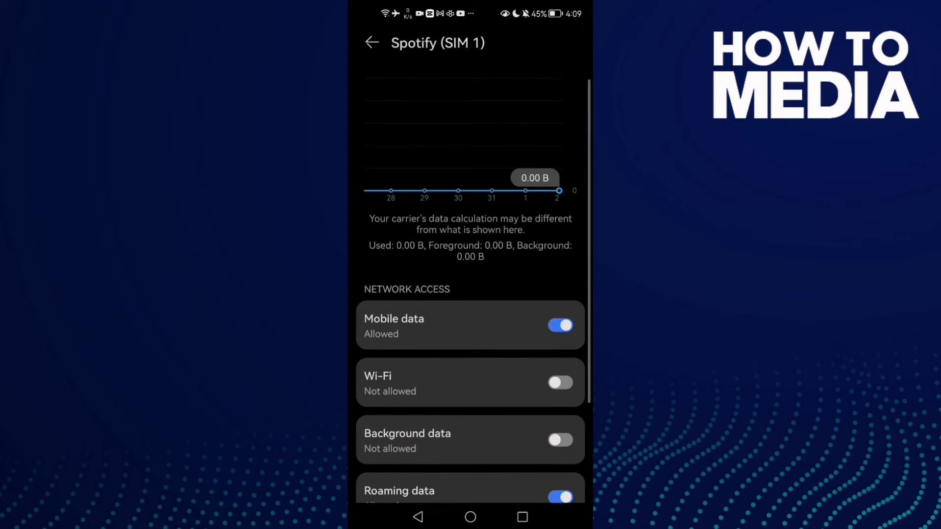
click(561, 383)
click(560, 440)
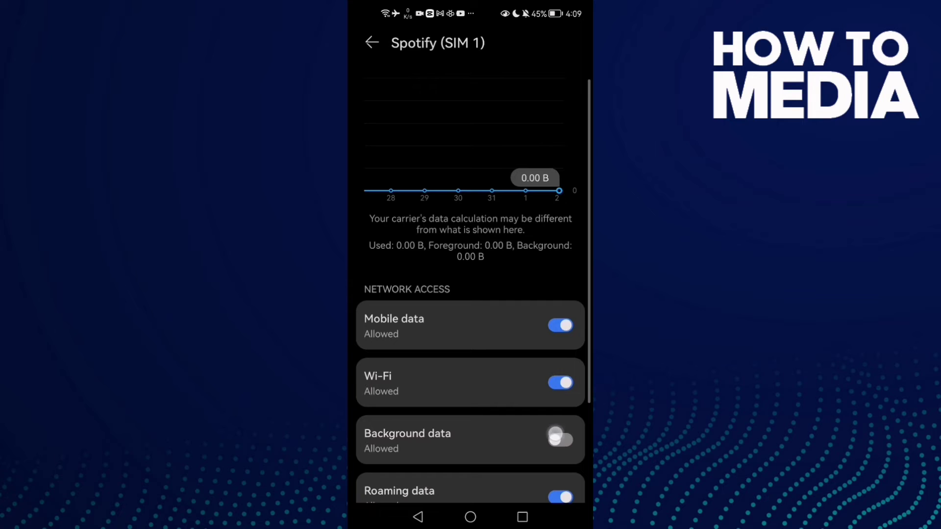
Back out of Settings to the home screen, swipe to the Spotify page and return.
click(417, 517)
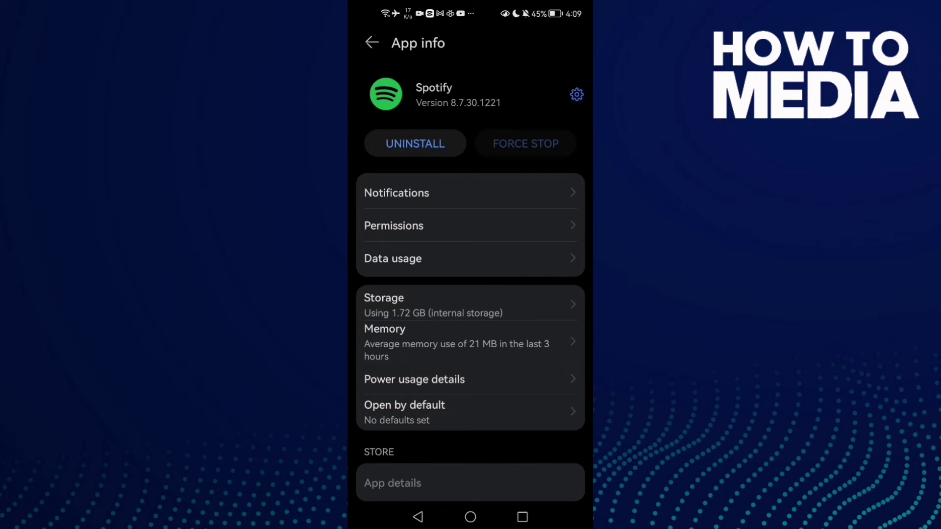
click(418, 517)
click(470, 517)
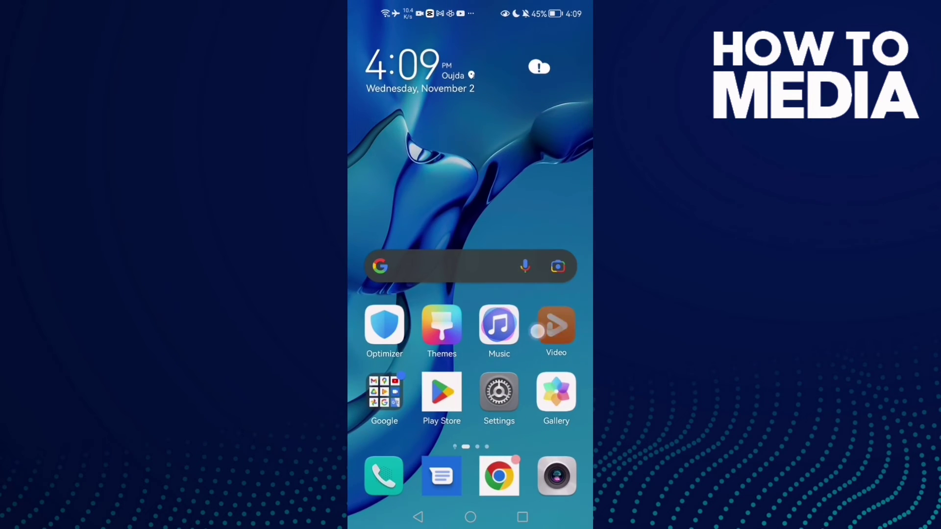
mouse_move(382, 220)
mouse_down()
mouse_move(544, 221)
mouse_move(383, 221)
mouse_move(499, 221)
mouse_up()
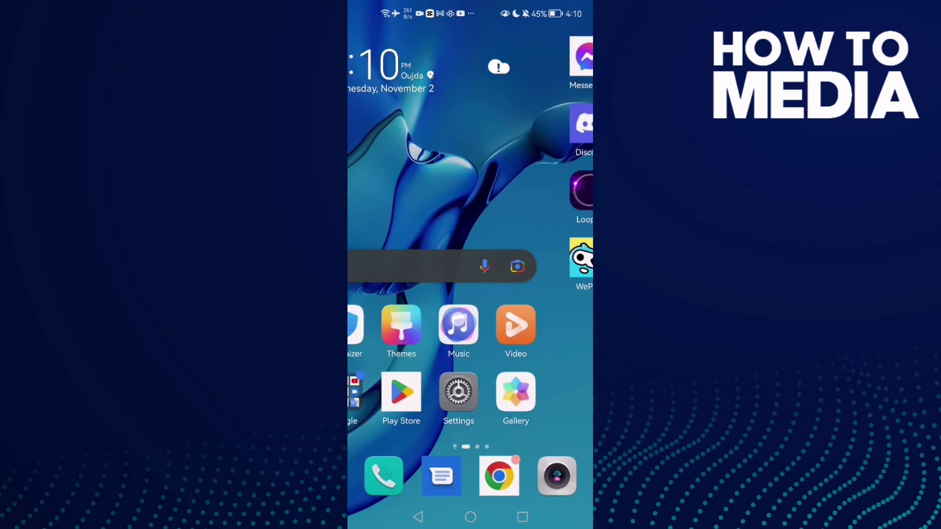
drag(448, 315, 573, 316)
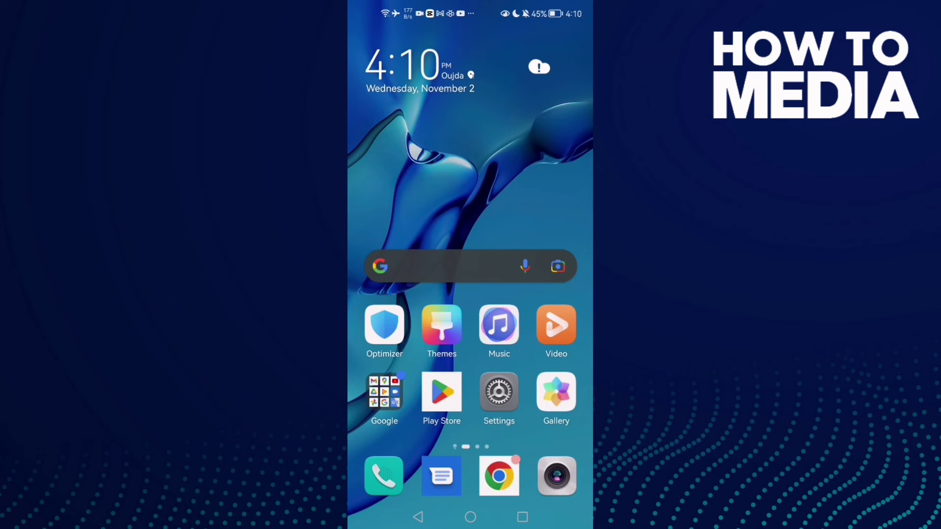